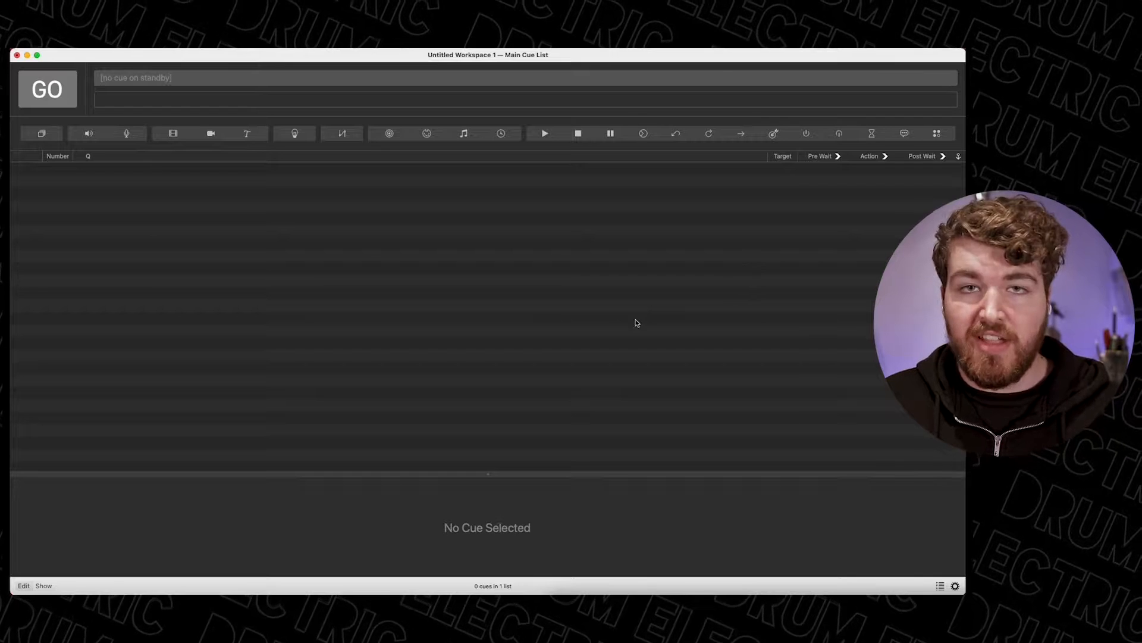
# - Review the General settings and the audio output patch assignments in the workspace settings
pyautogui.click(955, 586)
pyautogui.moveTo(923, 128); pyautogui.dragTo(392, 149)
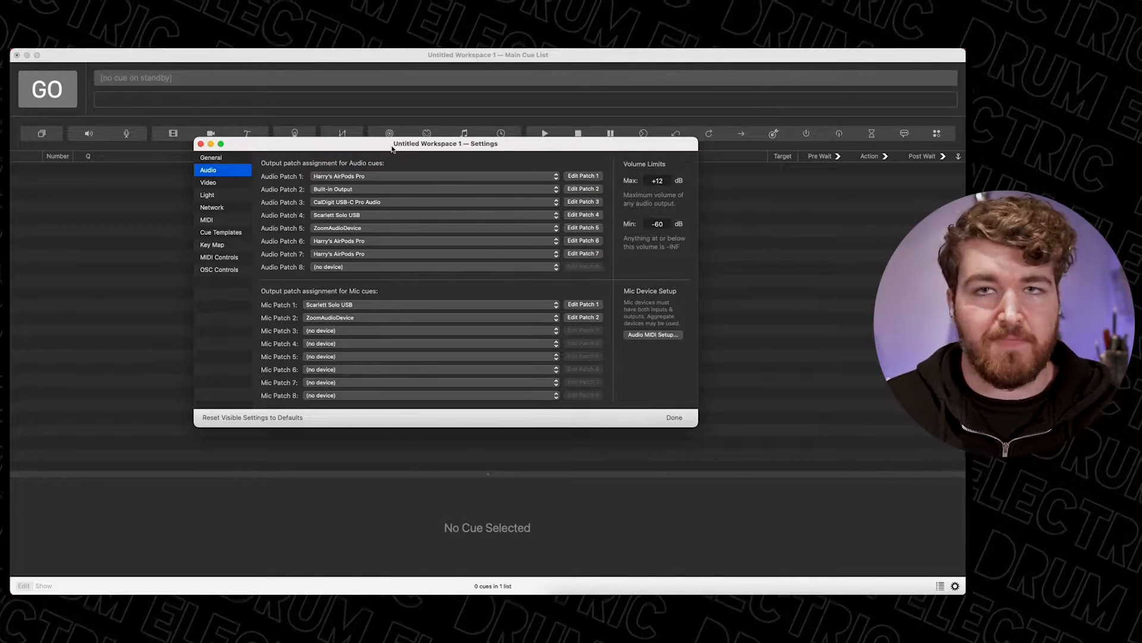
pyautogui.click(229, 161)
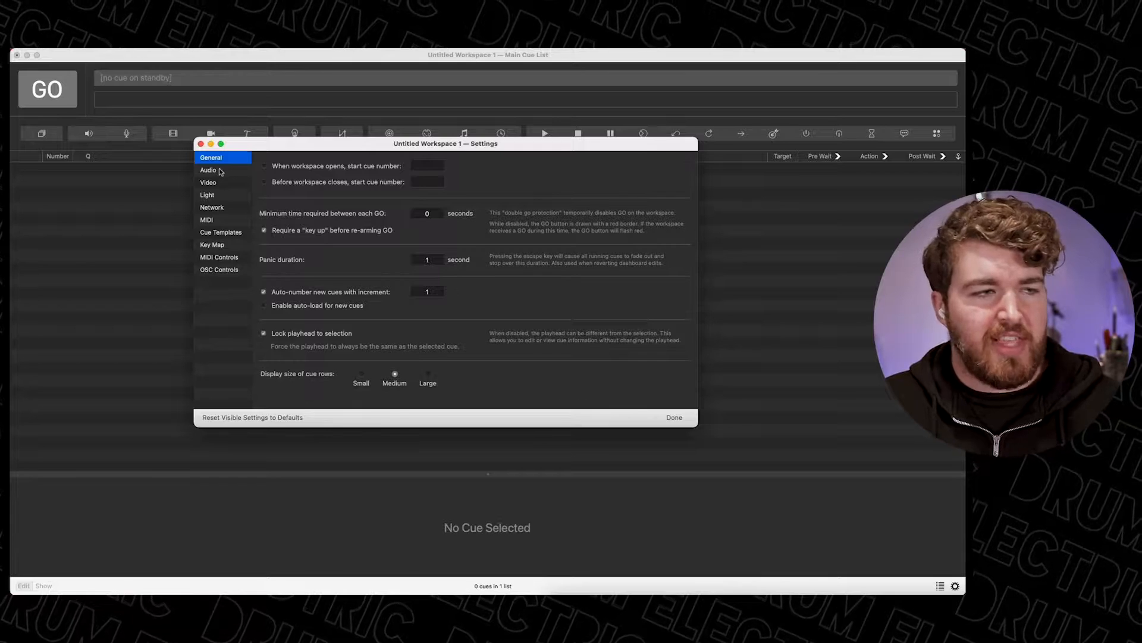
pyautogui.click(219, 171)
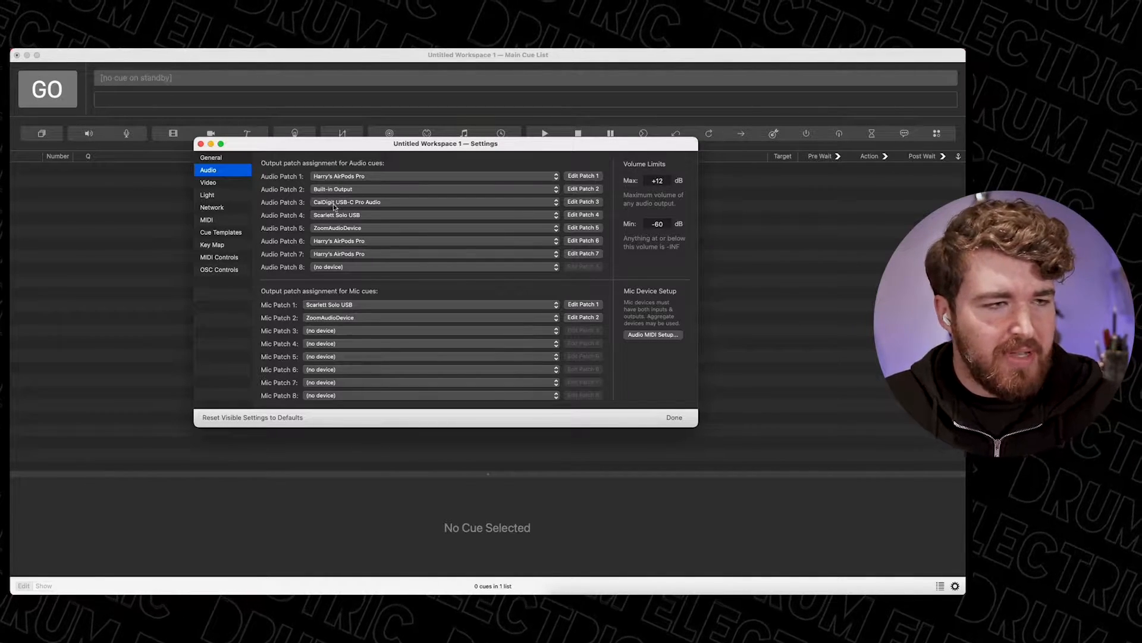
pyautogui.click(369, 217)
pyautogui.click(369, 217)
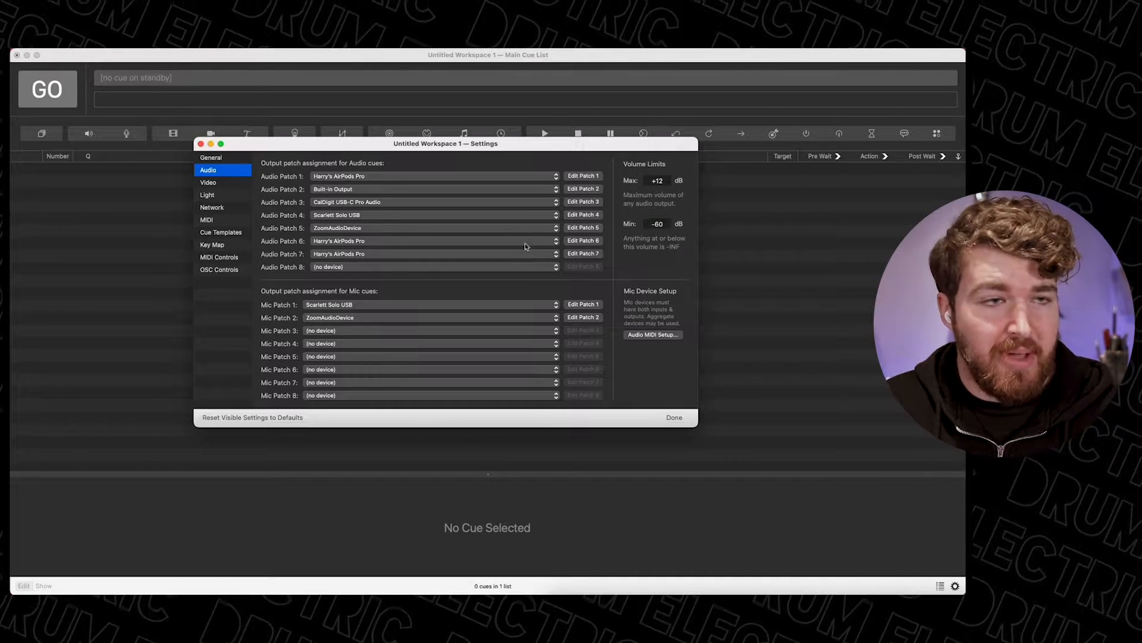
pyautogui.click(674, 418)
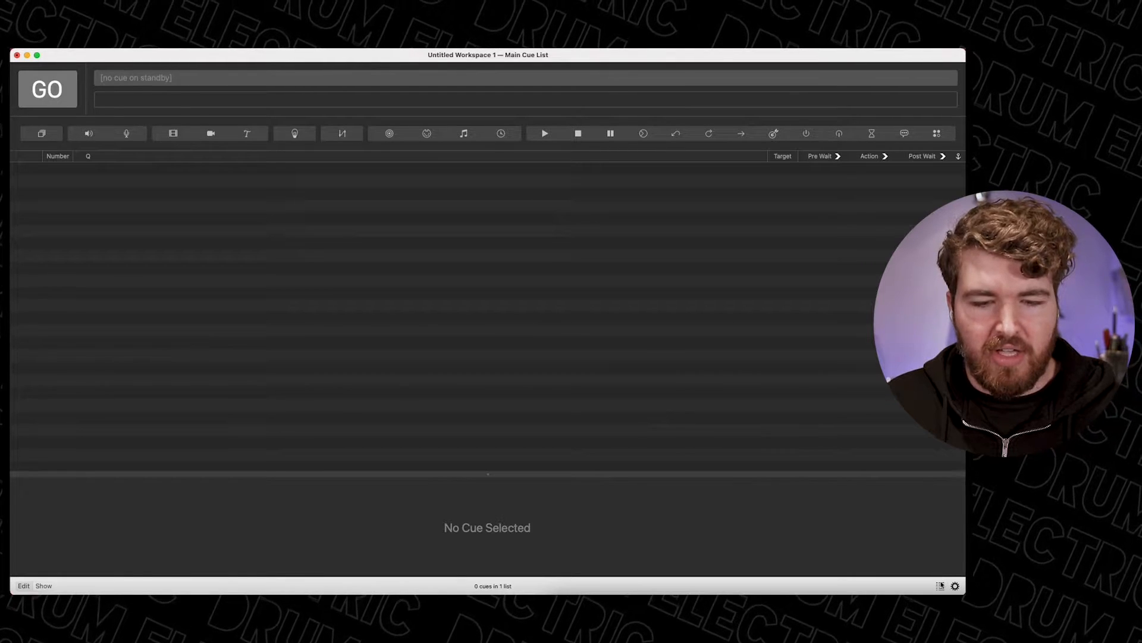
# - Show the sidebar with cue lists and active cues, and add Track 01.wav to the main cue list
pyautogui.click(941, 585)
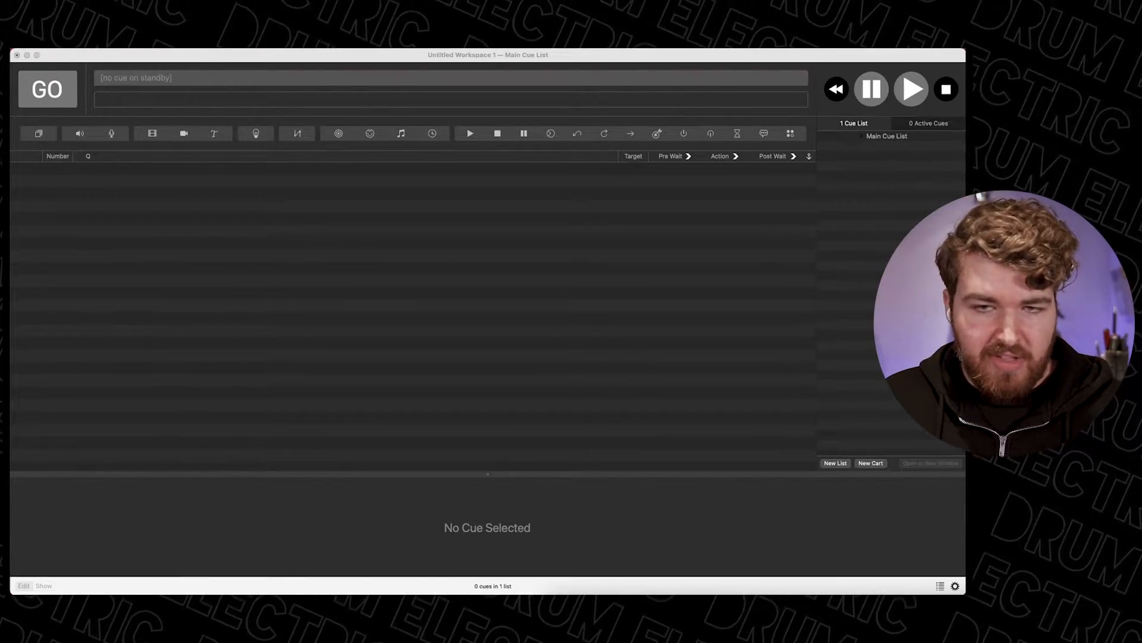
pyautogui.moveTo(833, 279); pyautogui.dragTo(309, 225)
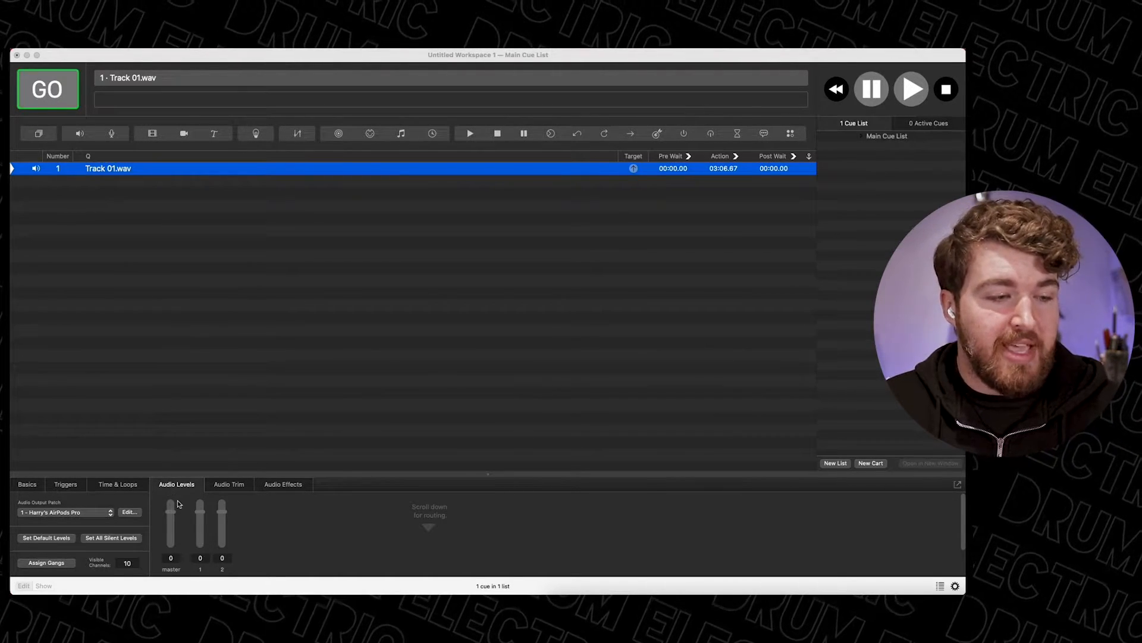
# - Set the audio output patch of the Track 01.wav cue to 2 - Built-in Output
pyautogui.click(28, 483)
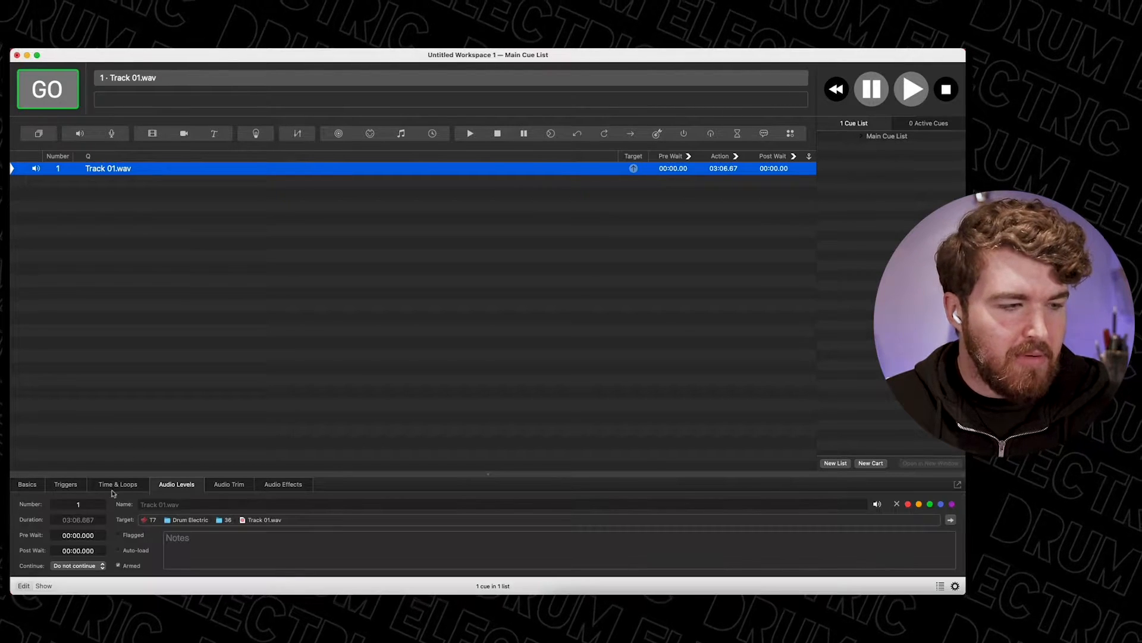
pyautogui.click(180, 482)
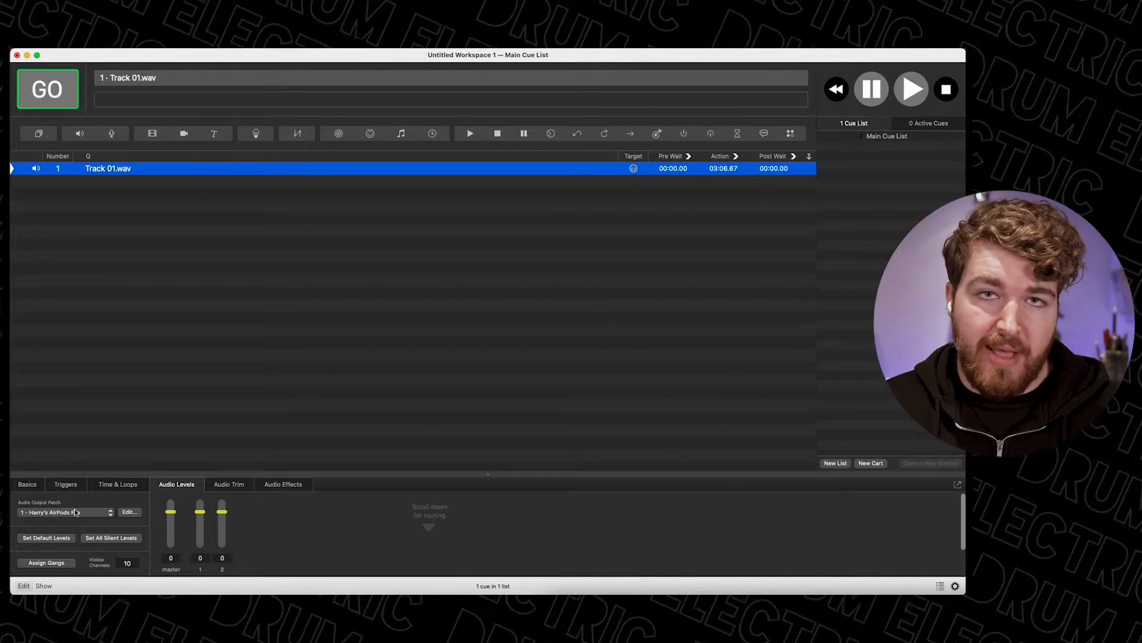
pyautogui.click(100, 511)
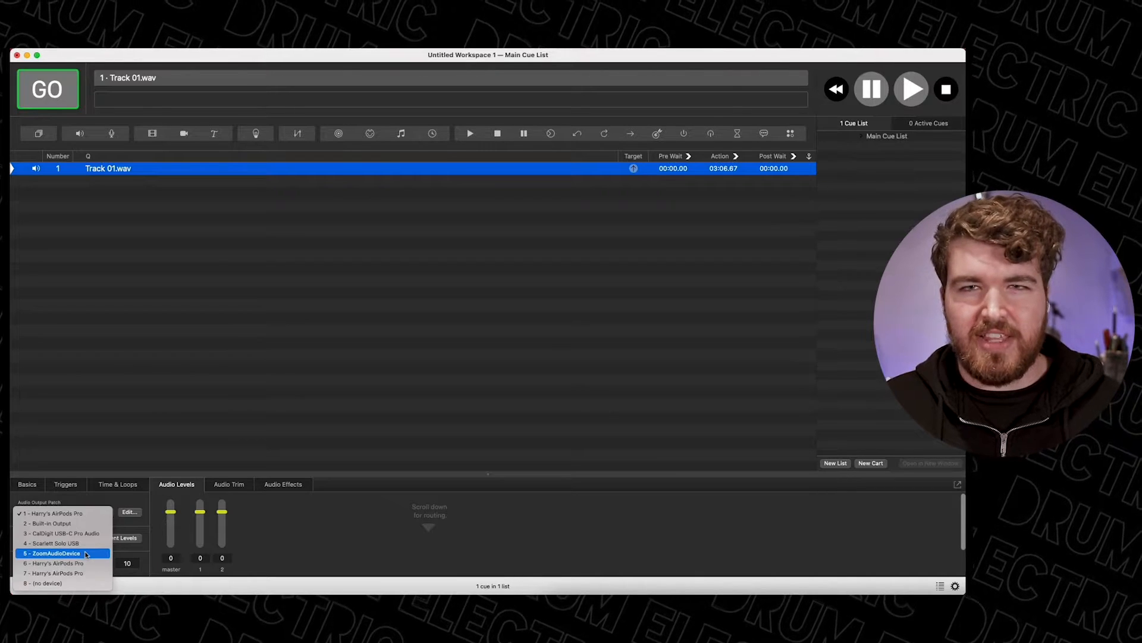
pyautogui.click(79, 523)
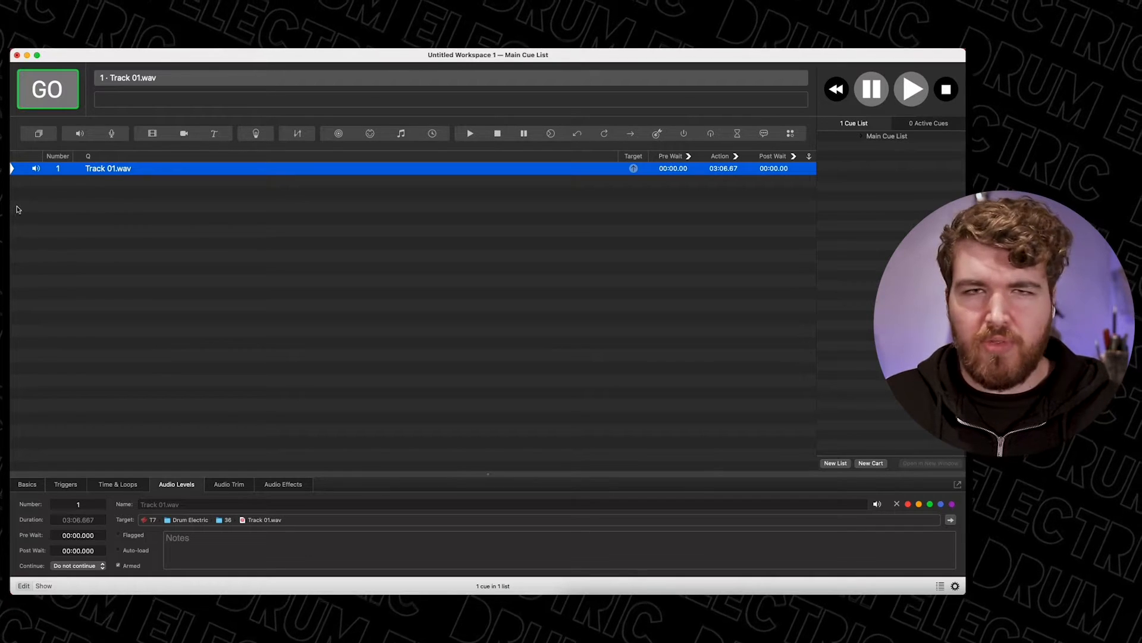
# - Play the Track 01.wav cue briefly as a test and stop it with a fade-out
pyautogui.press('space')
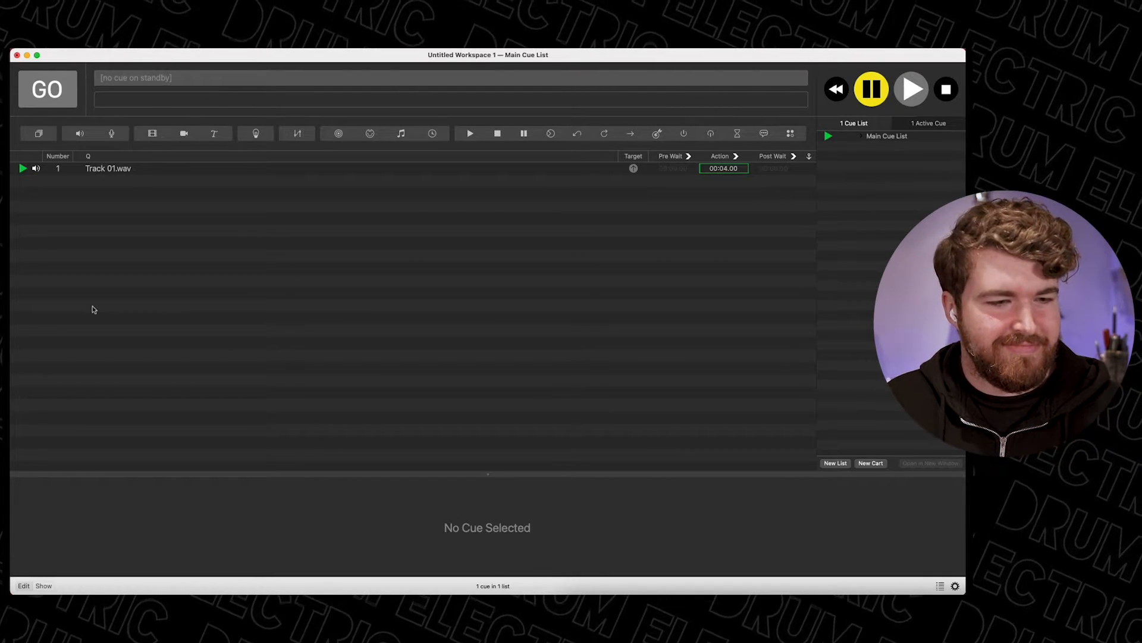
pyautogui.click(216, 168)
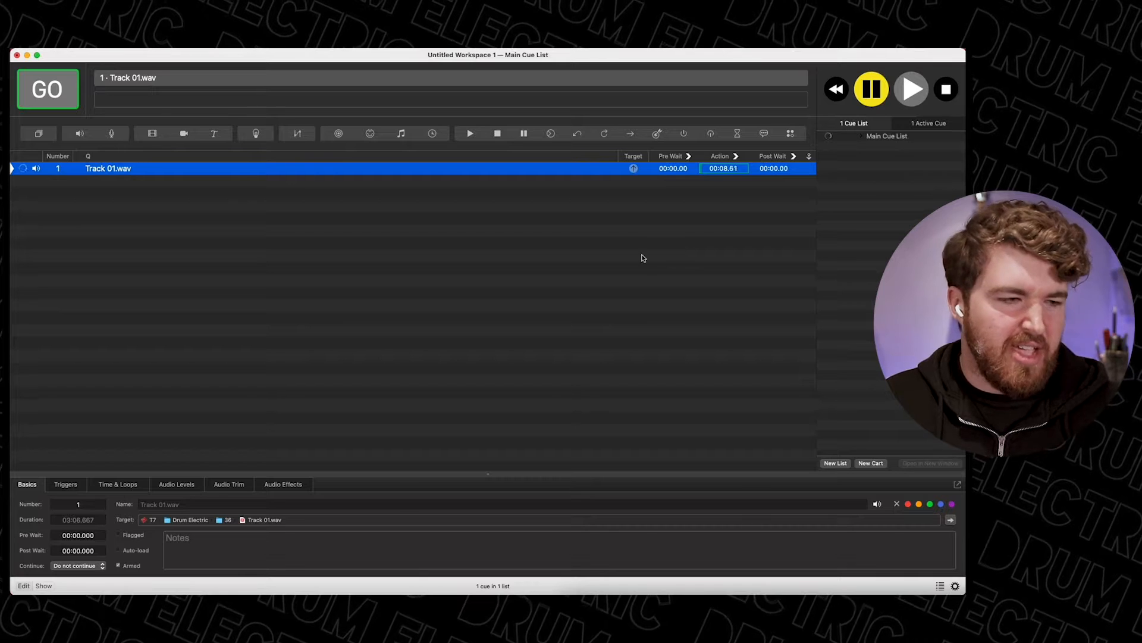
pyautogui.press('Escape')
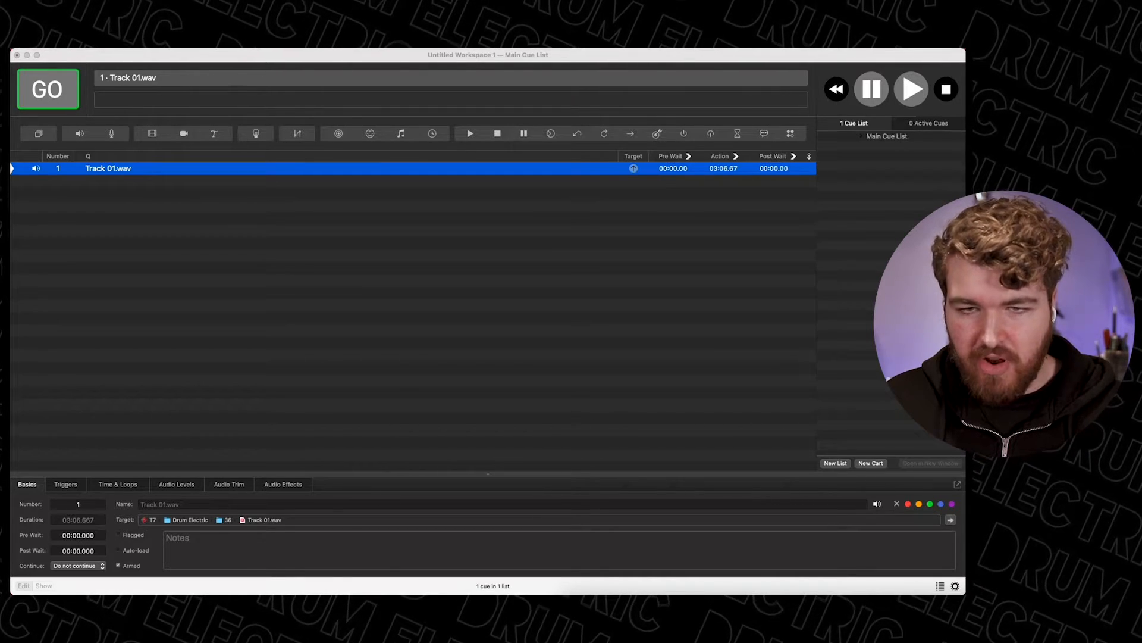
# - Add Track 2 .wav to the cue list below Track 01.wav
pyautogui.moveTo(427, 268); pyautogui.dragTo(454, 268)
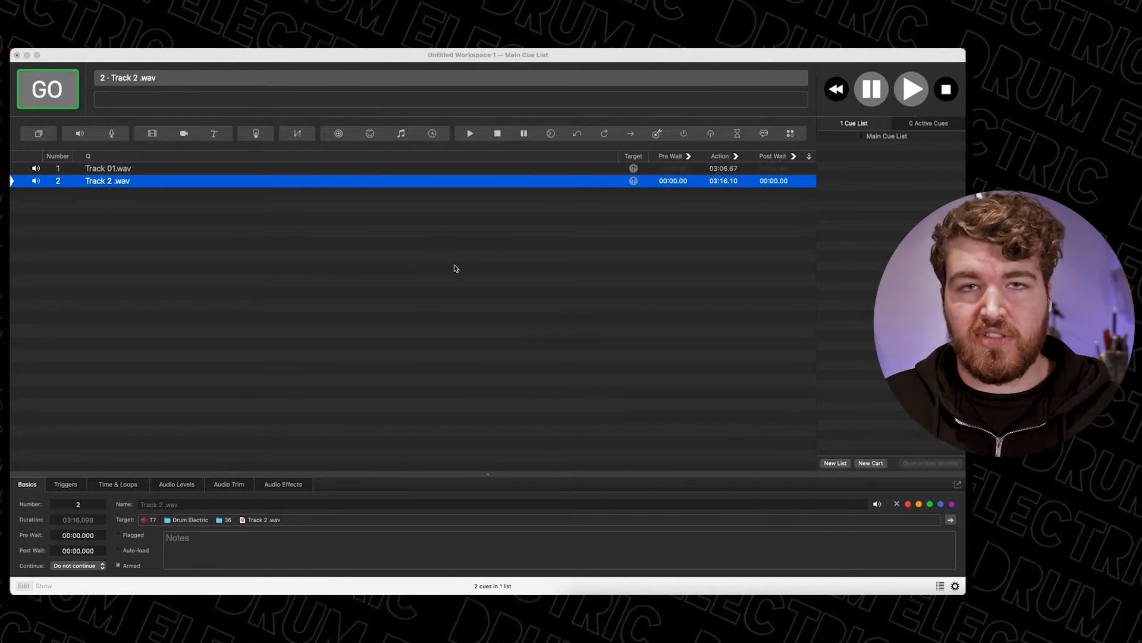
pyautogui.click(307, 170)
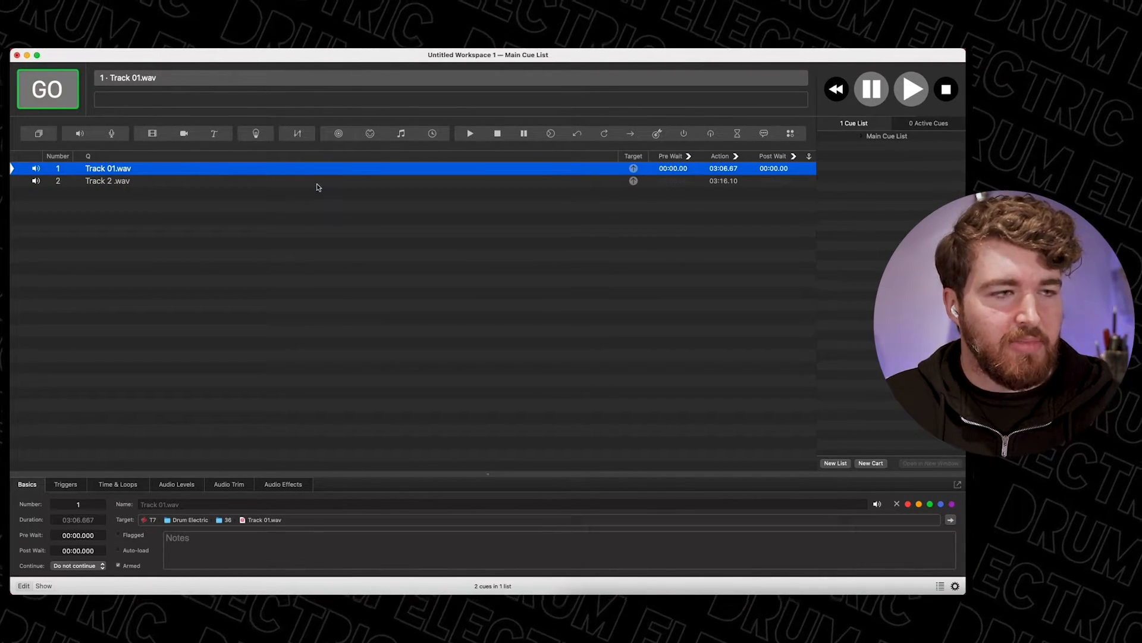
pyautogui.click(319, 183)
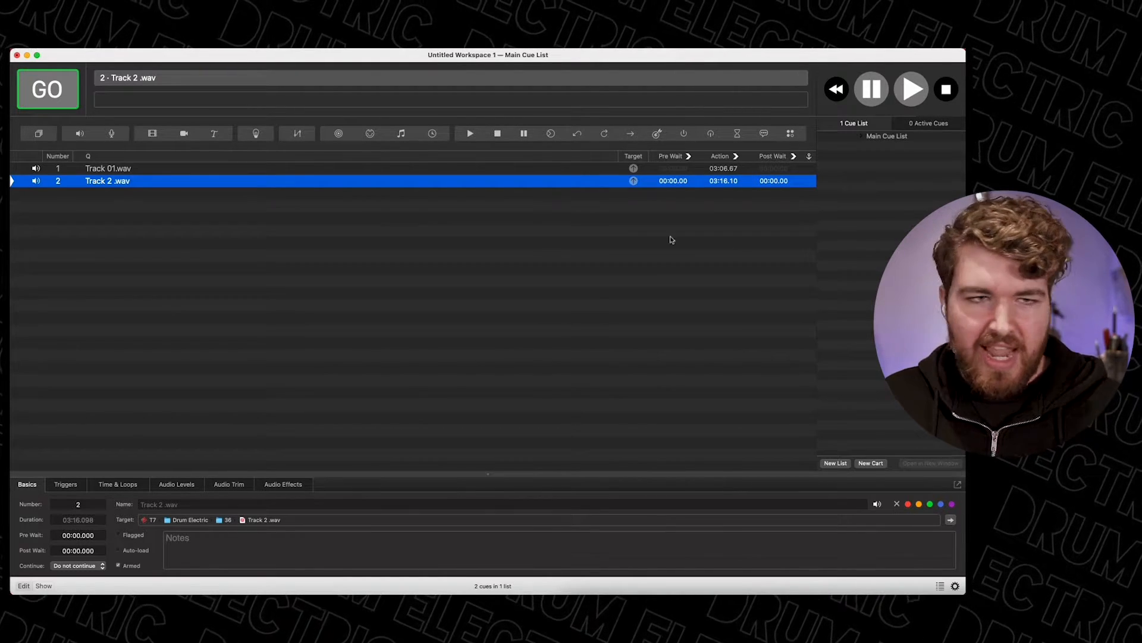
pyautogui.click(527, 205)
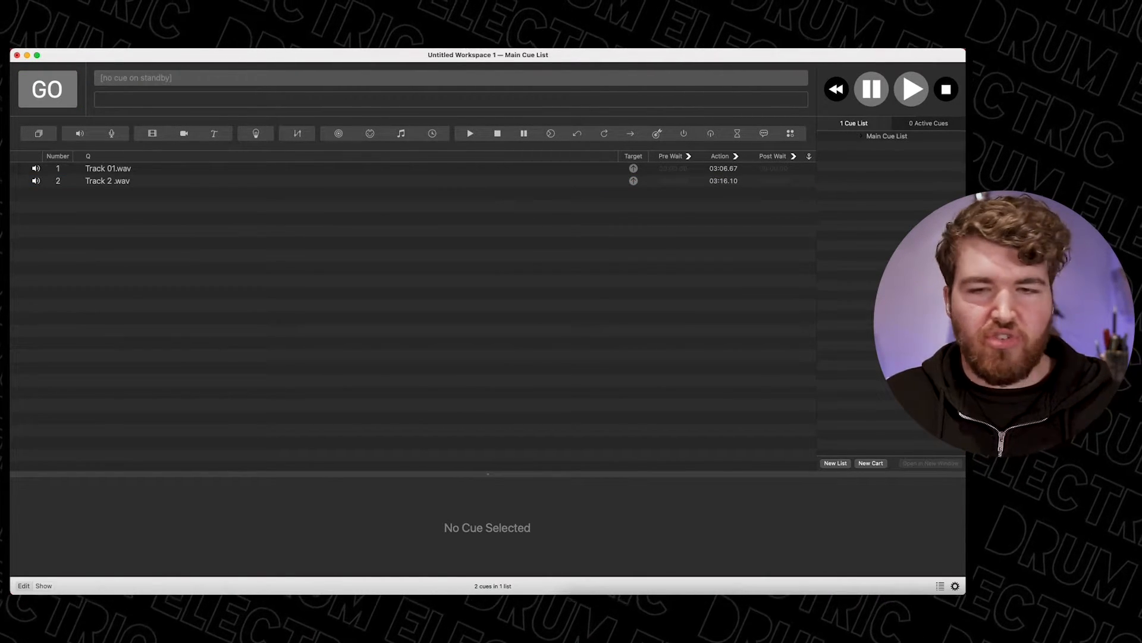
# - Add Click Loop.wav to the cue list and place it between Track 01.wav and Track 2 .wav
pyautogui.moveTo(517, 241); pyautogui.dragTo(361, 212)
pyautogui.moveTo(121, 196); pyautogui.dragTo(118, 176)
pyautogui.click(269, 257)
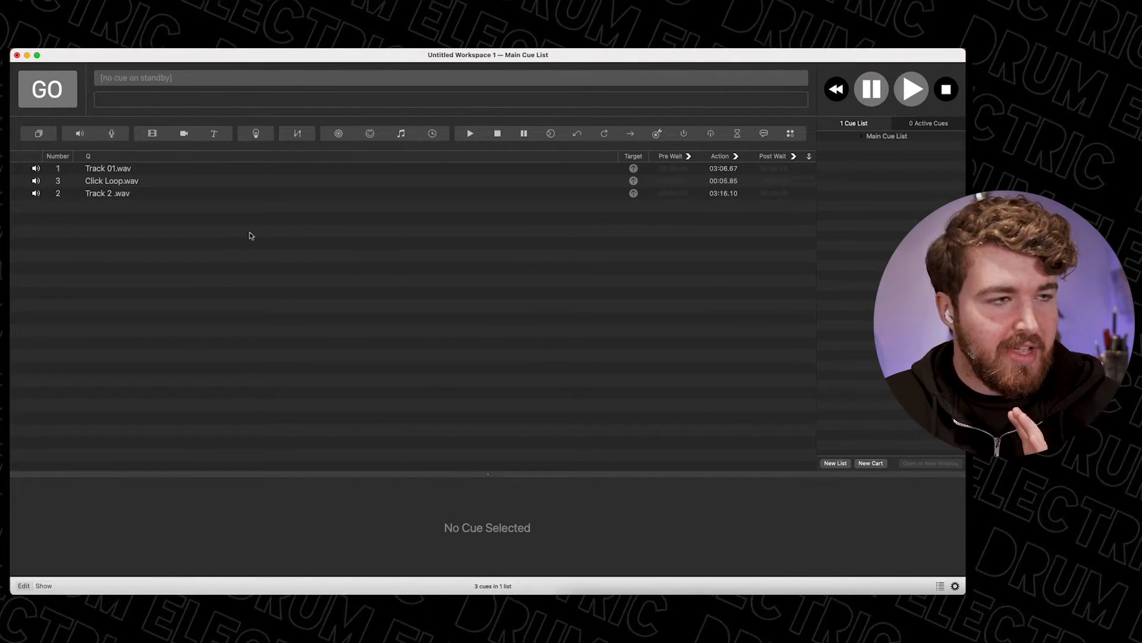
pyautogui.click(166, 172)
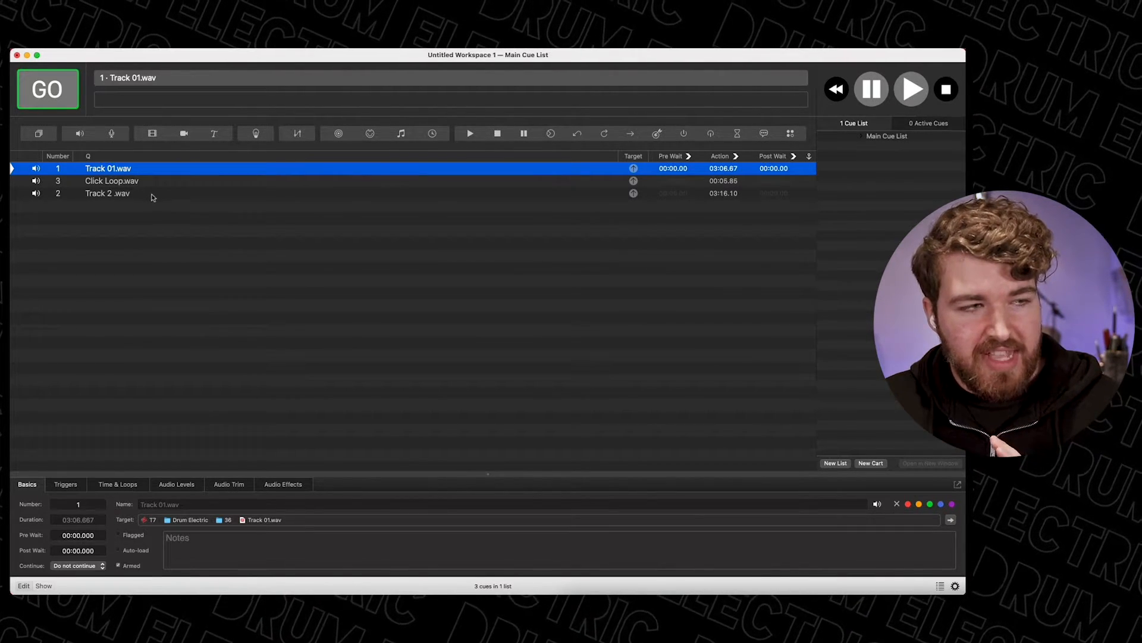
pyautogui.click(116, 197)
pyautogui.click(186, 247)
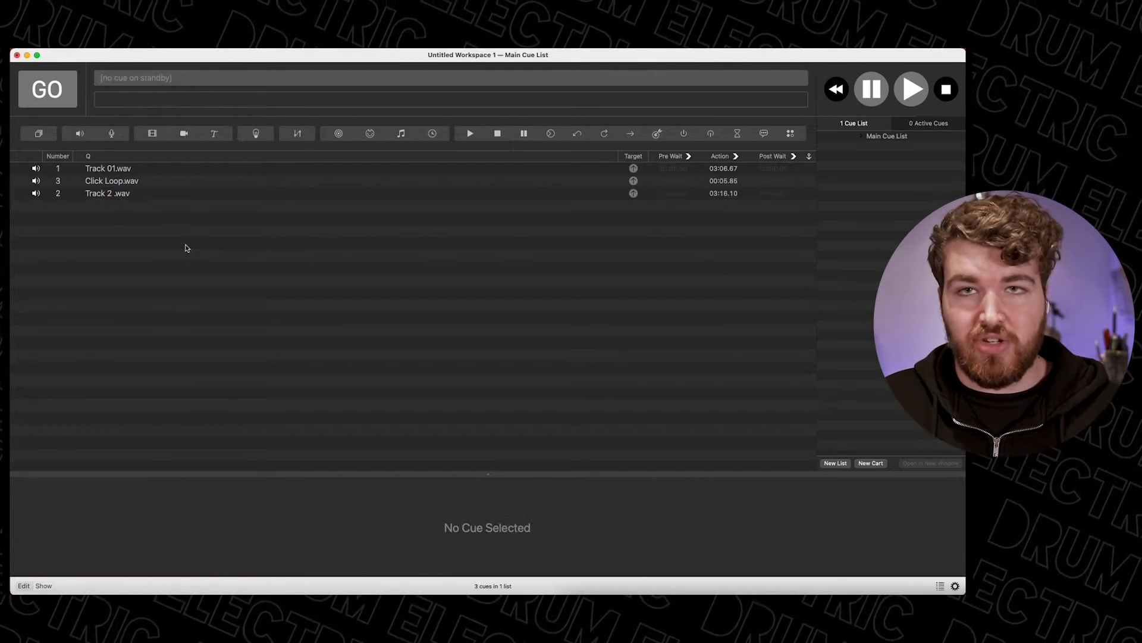
# - Set the continue mode of the Track 01.wav cue to Auto-follow
pyautogui.click(180, 170)
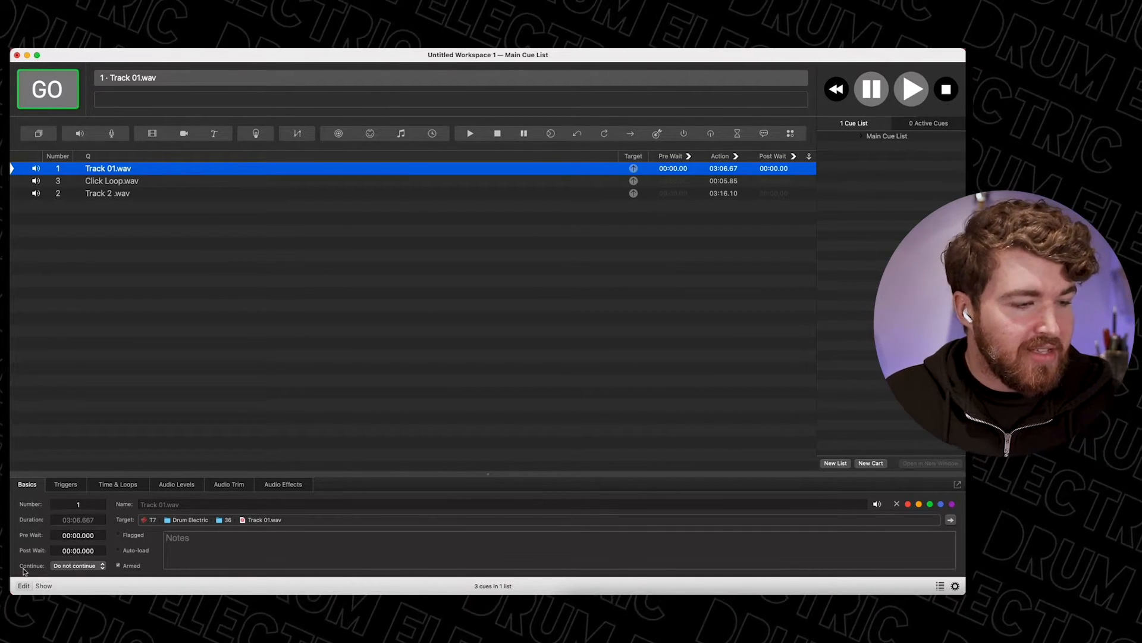
pyautogui.click(86, 567)
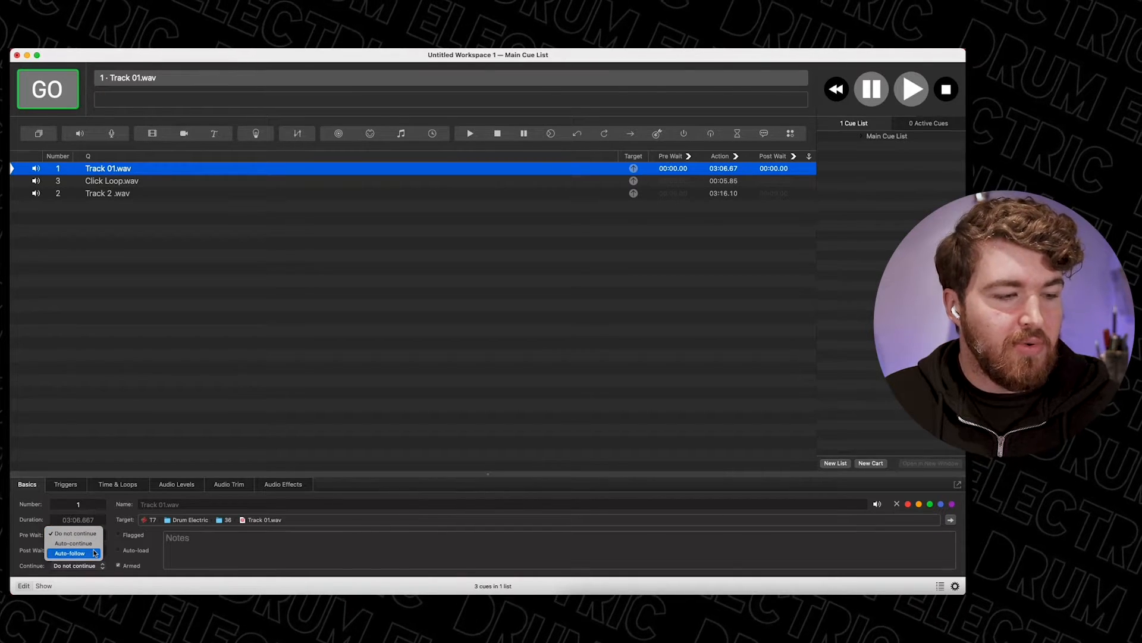
pyautogui.click(89, 554)
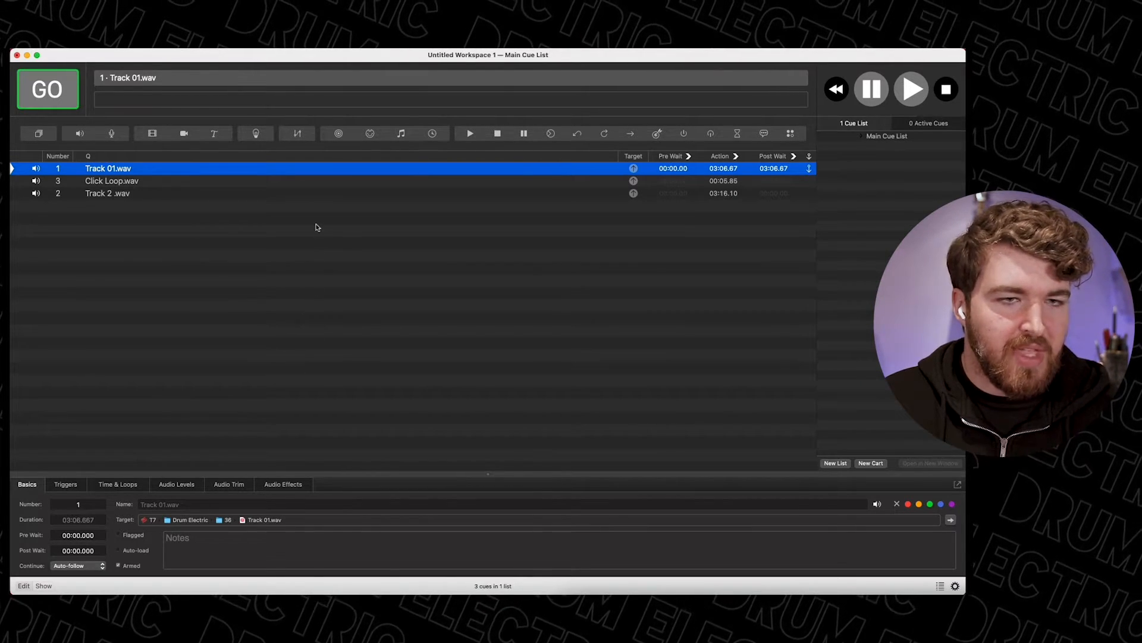
# - Set the play count of the Click Loop.wav cue to 2
pyautogui.click(234, 181)
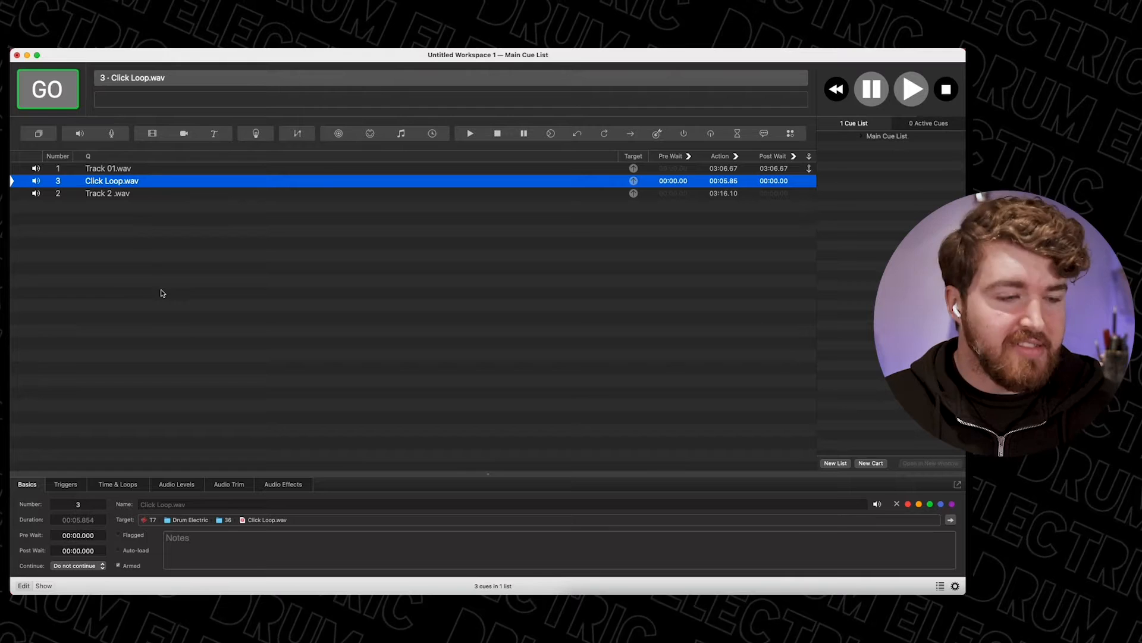
pyautogui.click(132, 485)
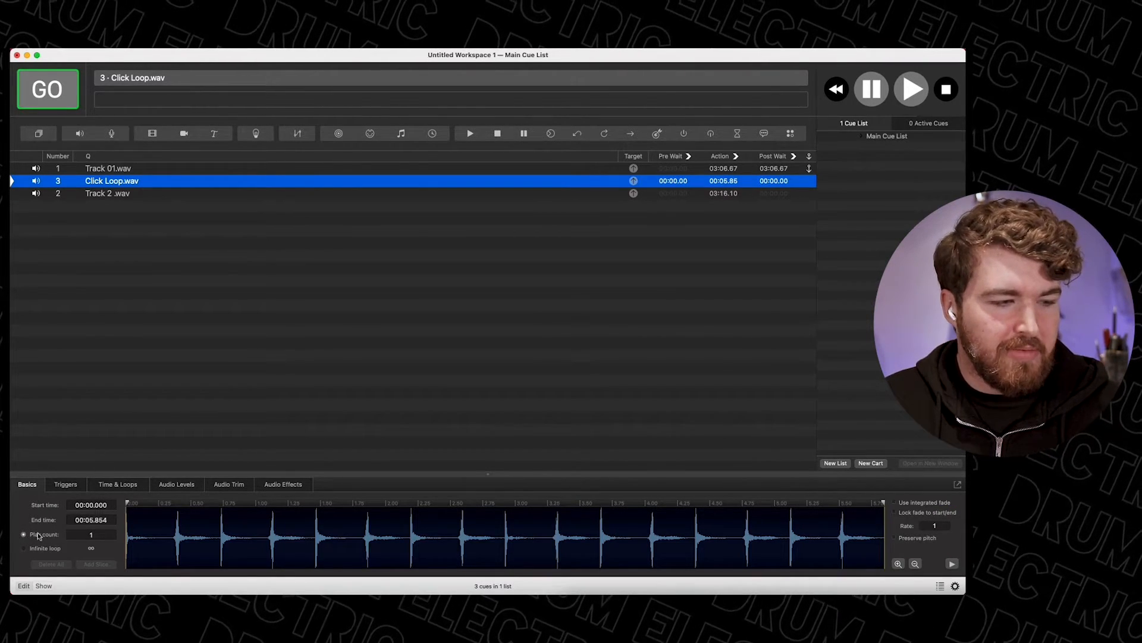
pyautogui.click(104, 535)
pyautogui.write('2')
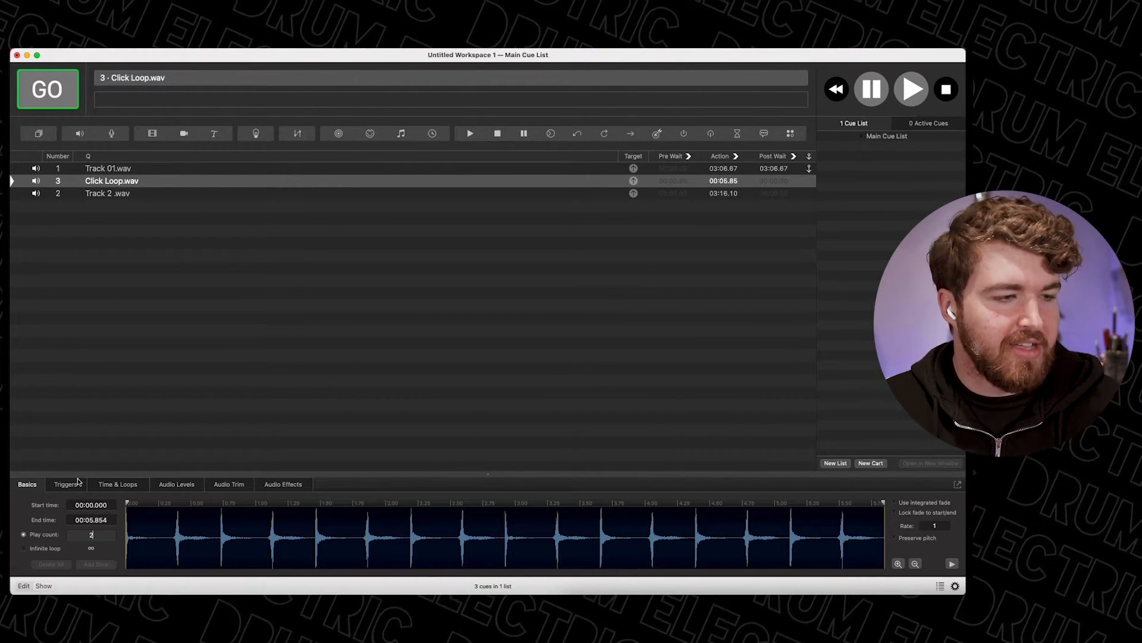
# - Set the continue mode of the Click Loop.wav cue to Auto-follow
pyautogui.click(26, 485)
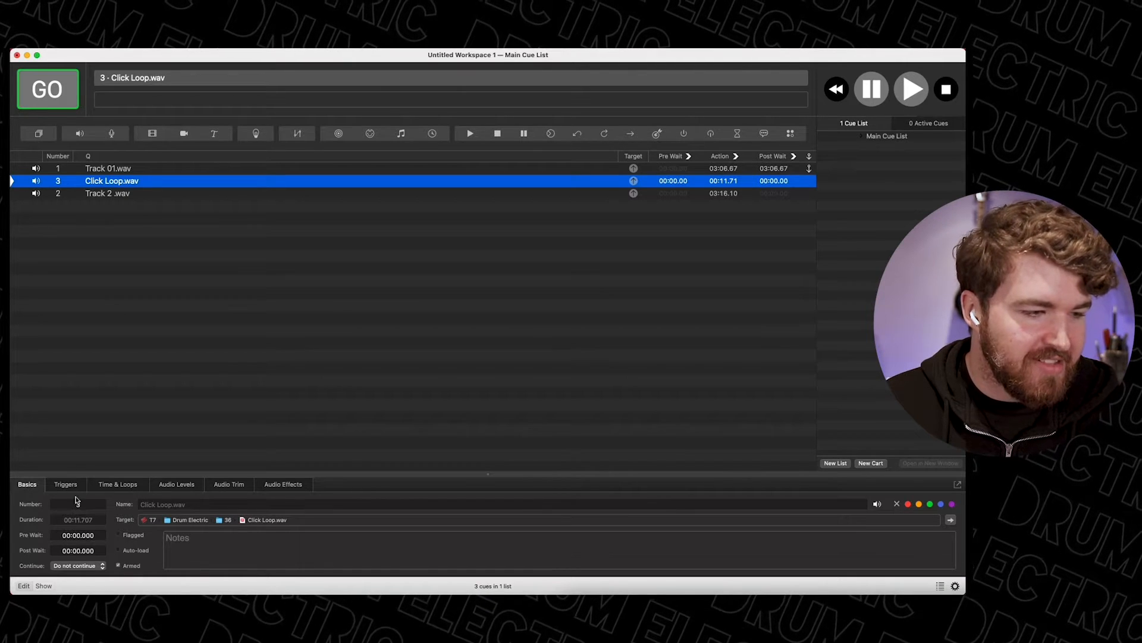
pyautogui.click(76, 566)
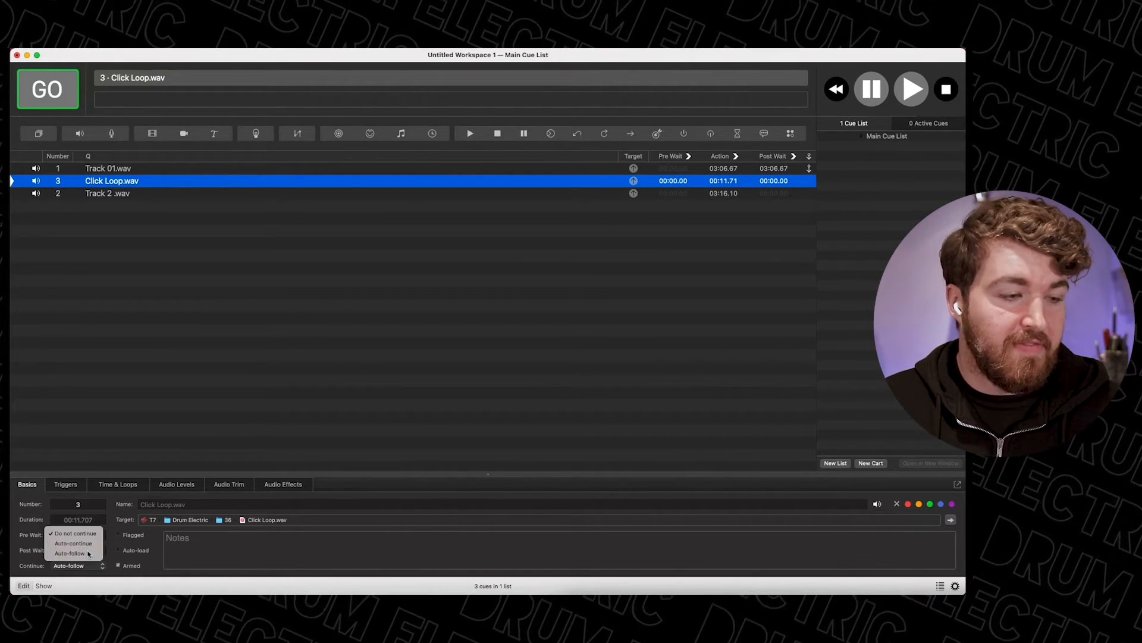
pyautogui.click(87, 553)
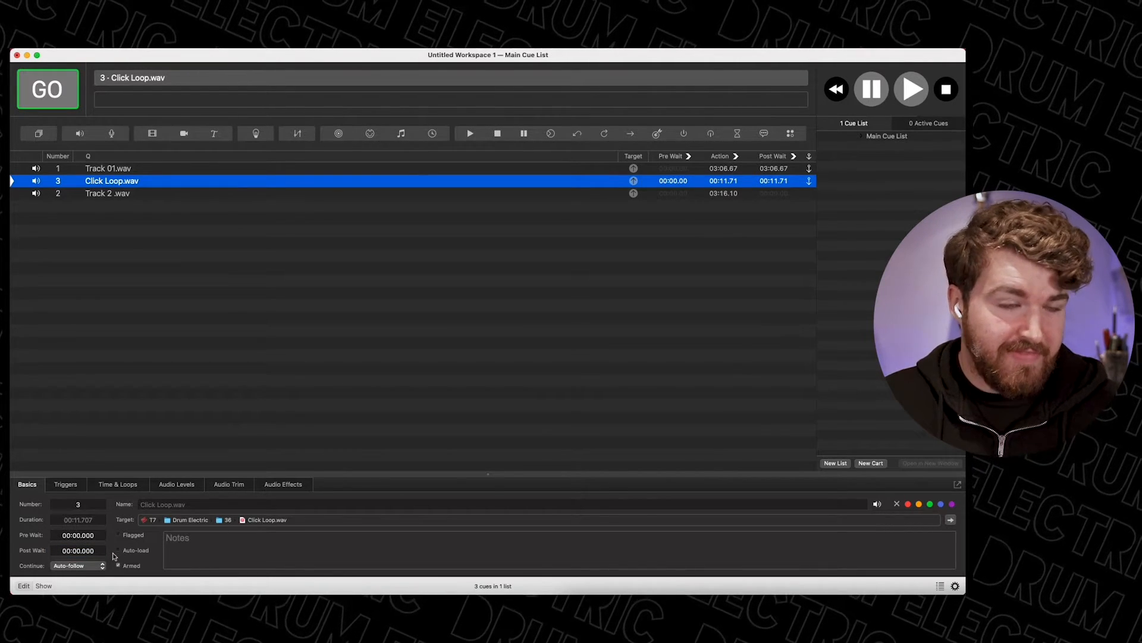
# - Play the sequence from the Click Loop.wav cue into Track 2 .wav to check the transition, and stop playback
pyautogui.click(130, 194)
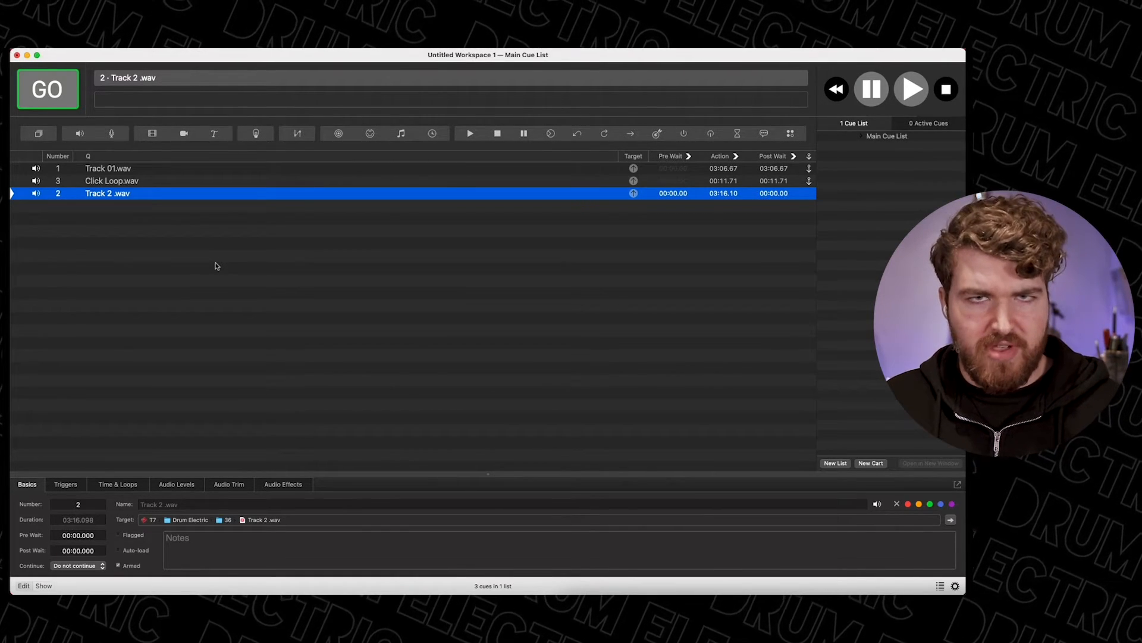
pyautogui.click(207, 181)
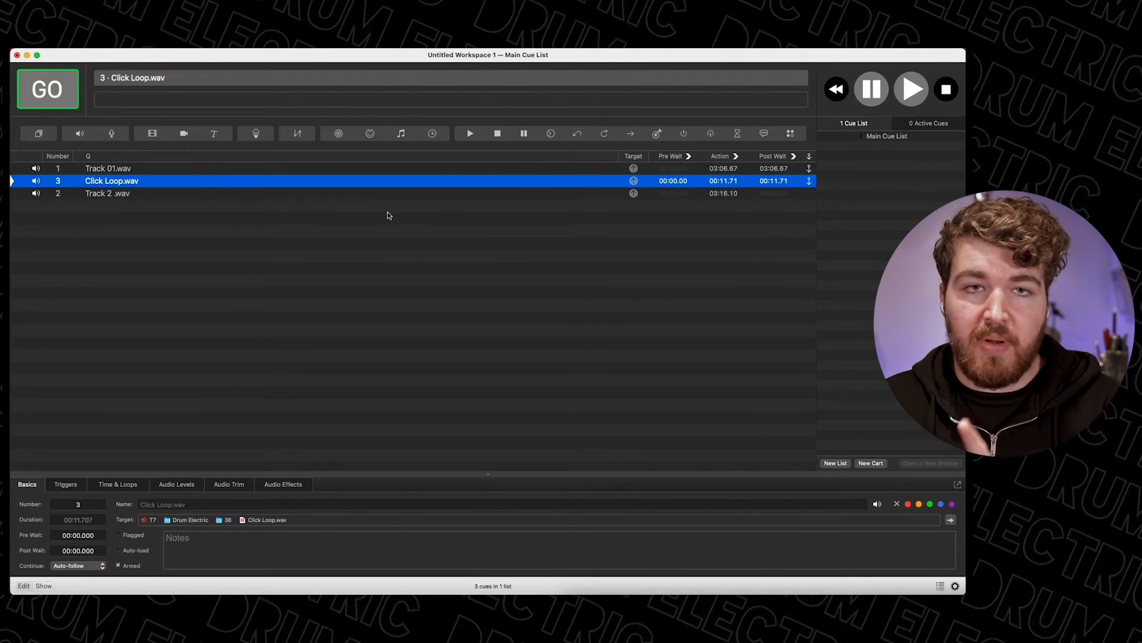
pyautogui.click(103, 193)
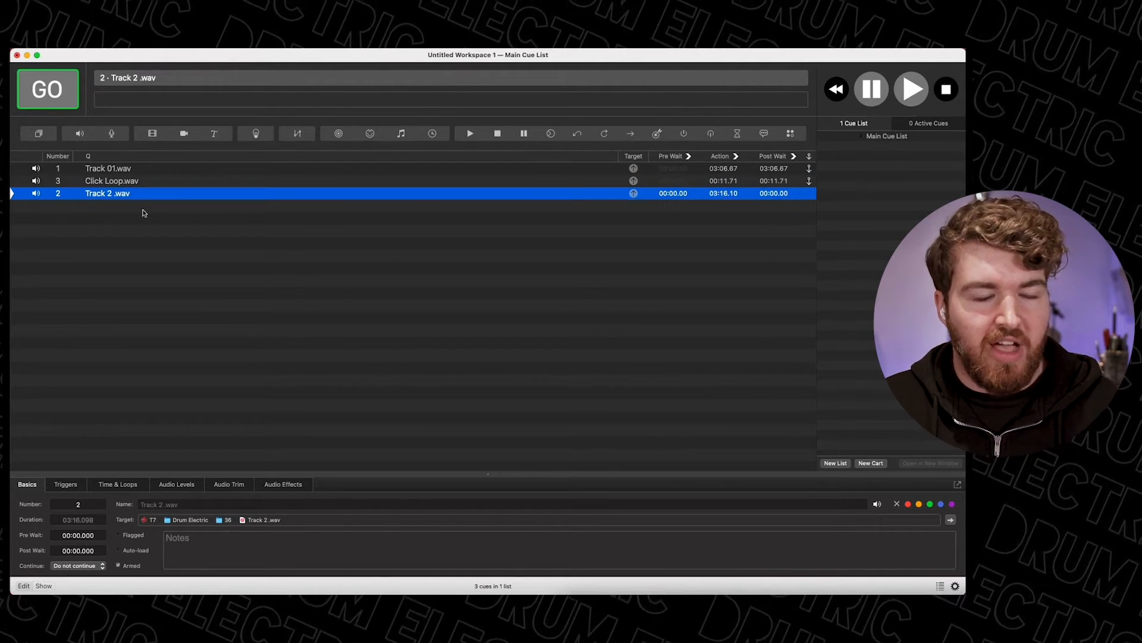
pyautogui.click(104, 182)
pyautogui.click(62, 105)
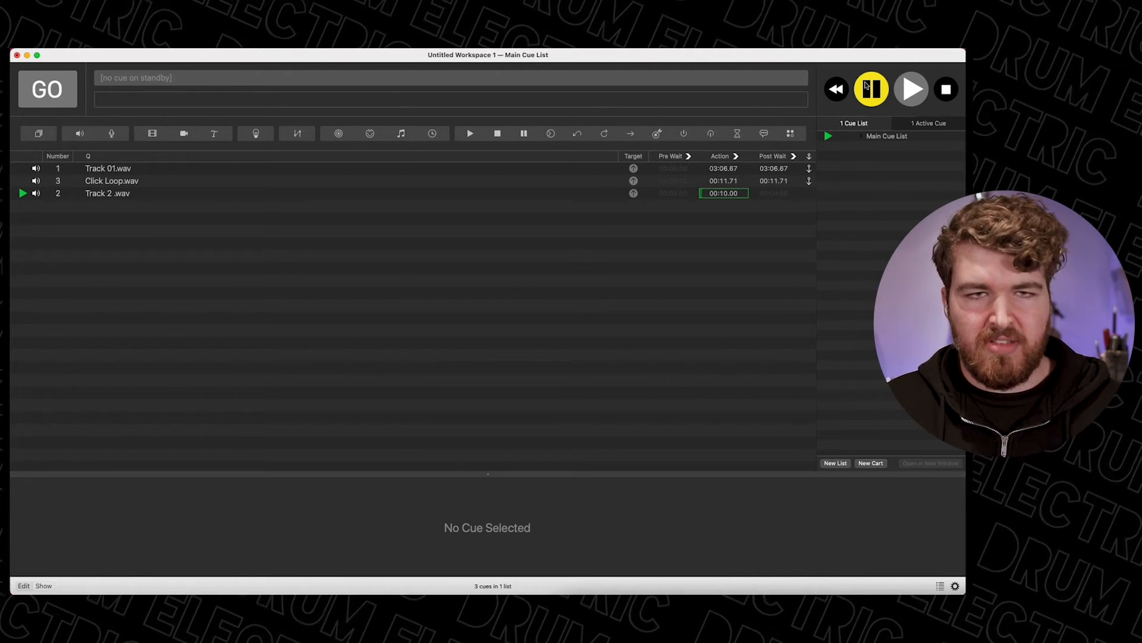
pyautogui.click(945, 88)
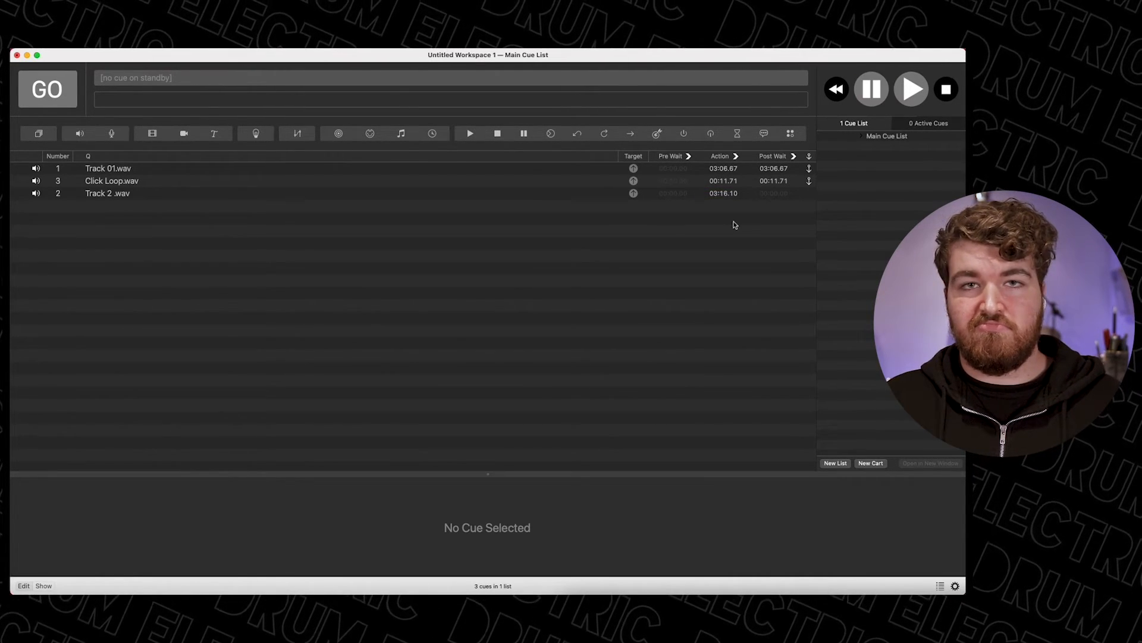